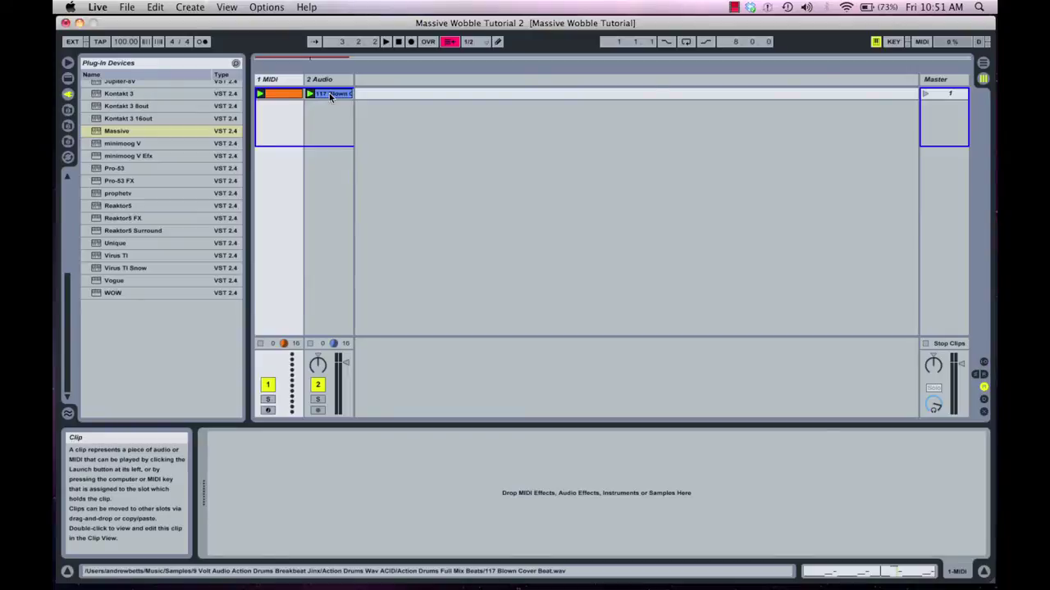
- Open the notes of the clip on the 1 MIDI track and load the Massive plug-in onto that track
double_click(282, 95)
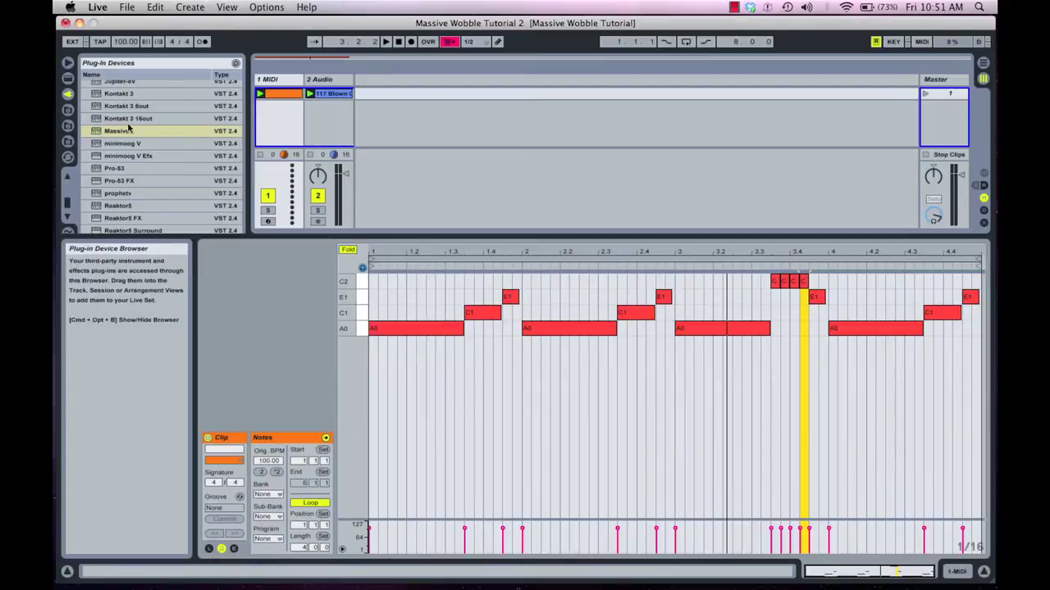
drag(99, 134, 277, 83)
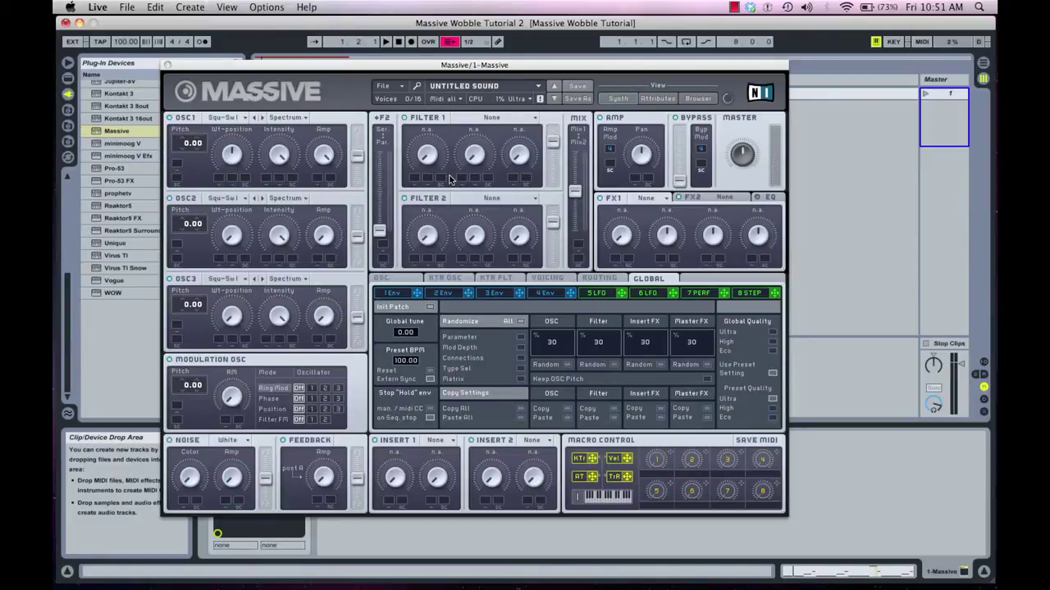
- Raise the decay level of envelope 4, the amp modulation envelope, to its maximum
click(545, 294)
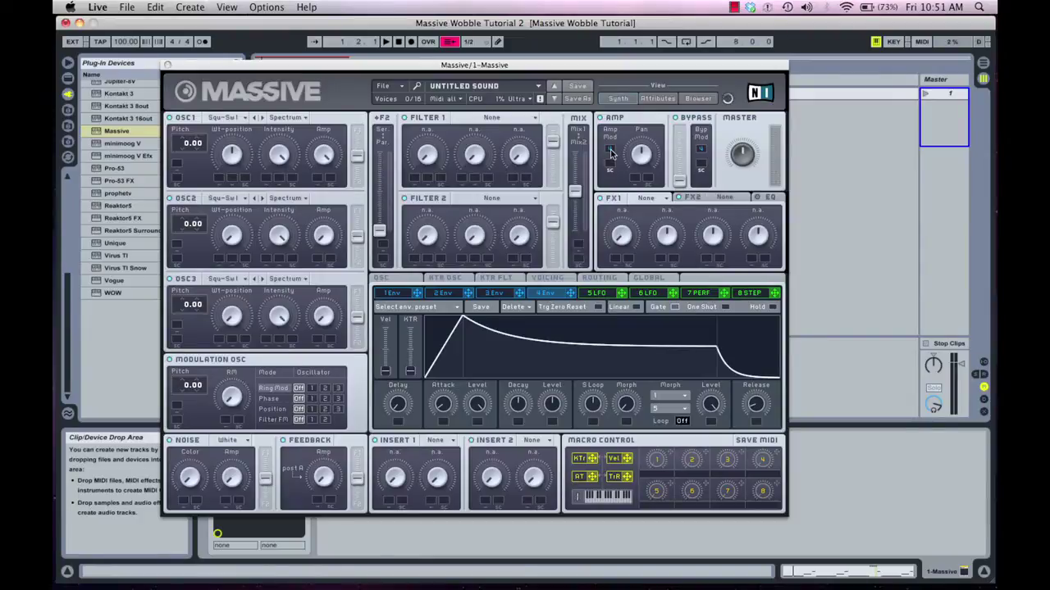
drag(610, 150, 610, 149)
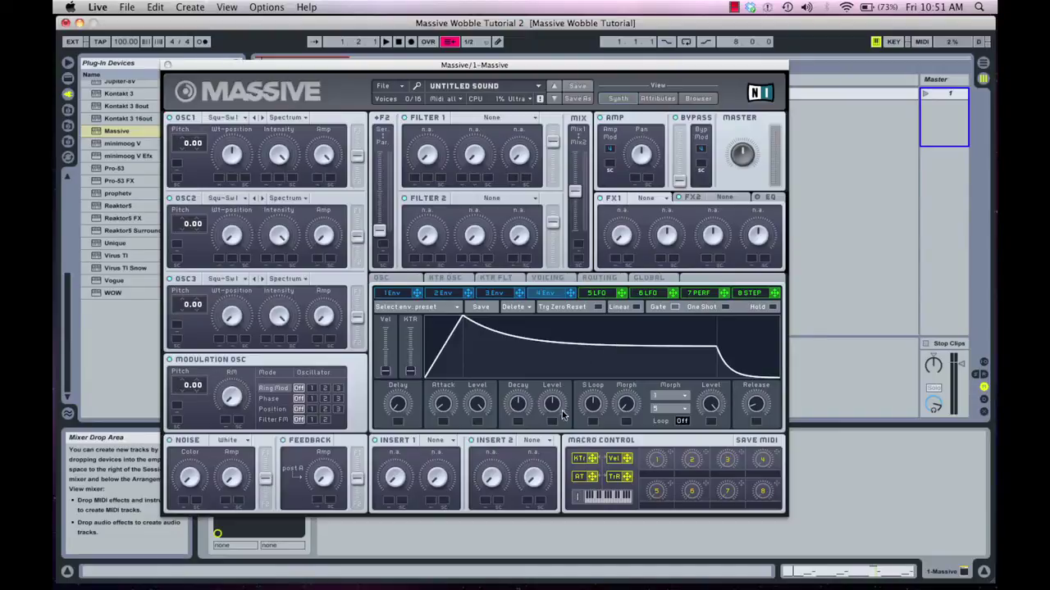
drag(554, 404, 554, 435)
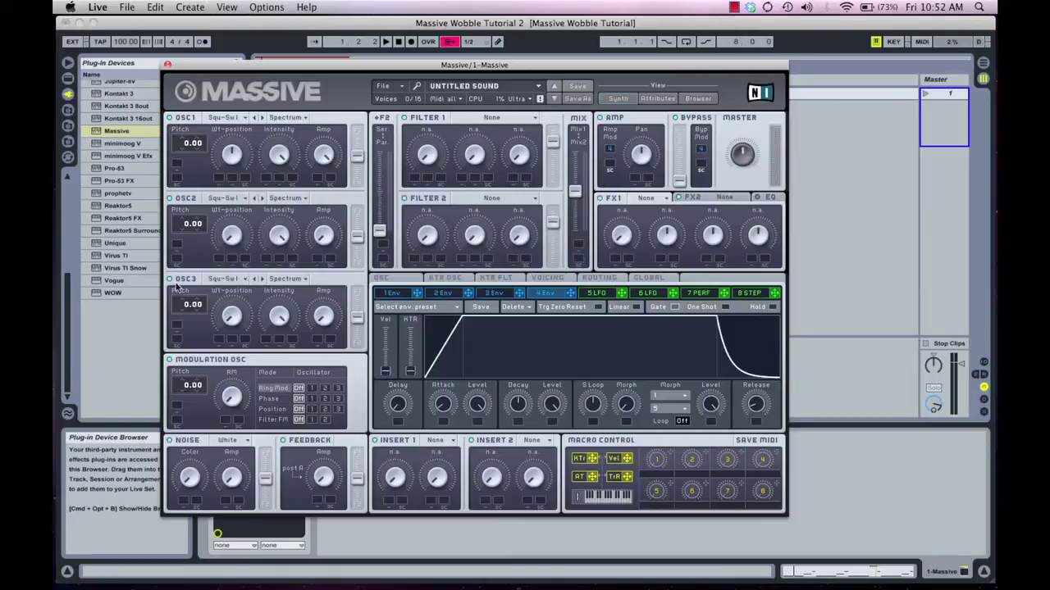
- Set oscillator 1 to the Sin-Square wavetable and turn its amp down slightly from maximum
click(223, 120)
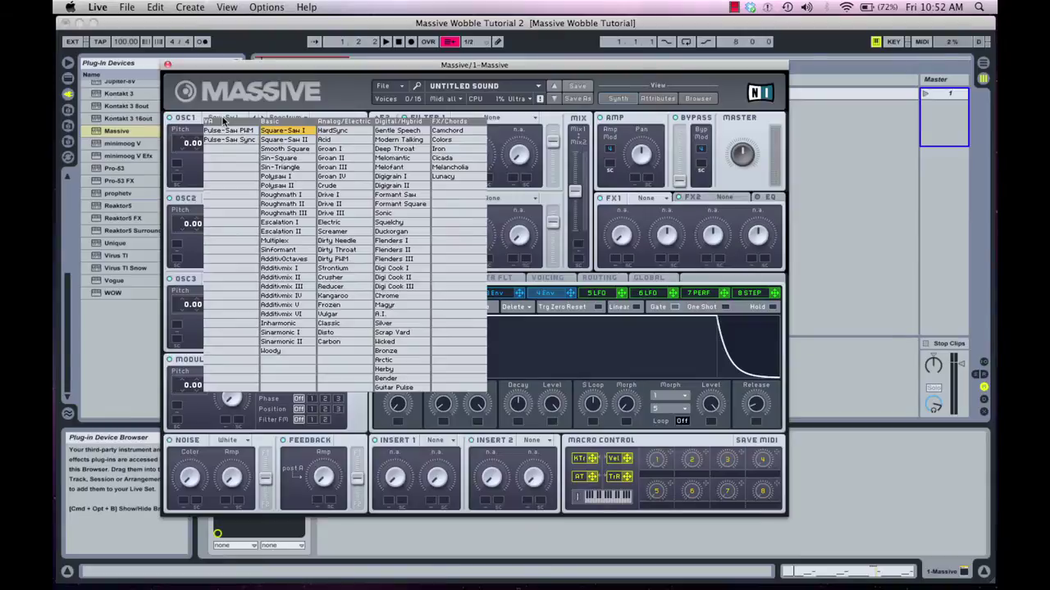
click(287, 160)
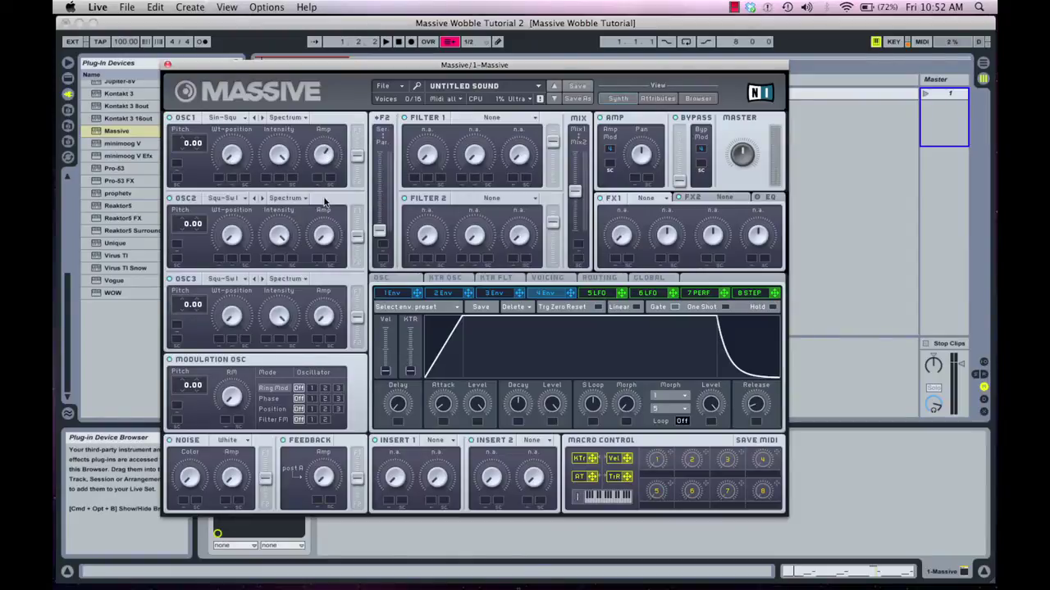
drag(322, 196, 321, 188)
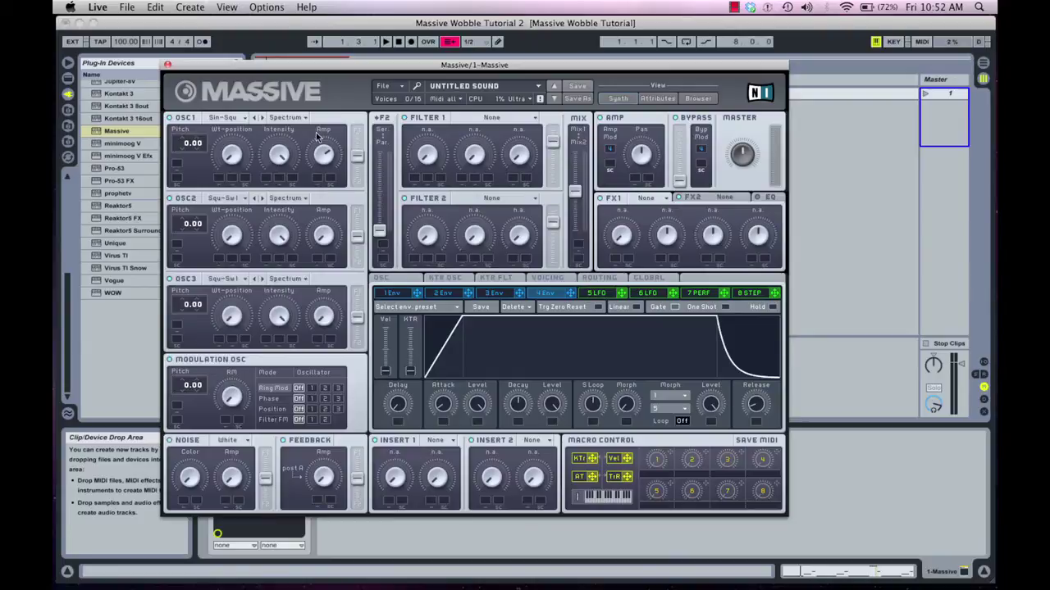
- Set oscillator 2 to the Polysaw I wavetable and oscillator 3 to Drive I, with both amps at about midway
click(227, 202)
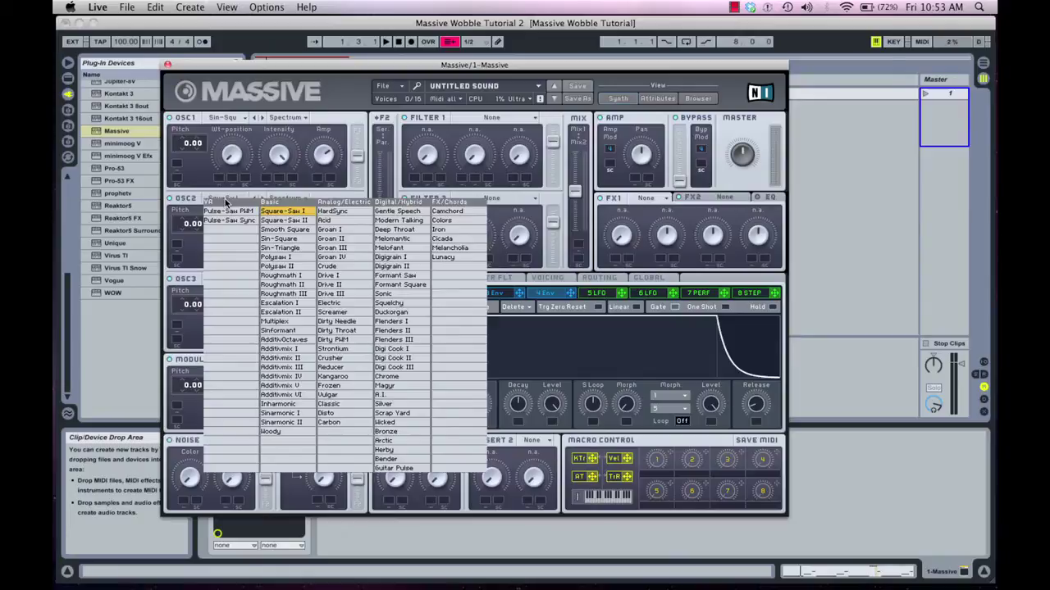
click(278, 259)
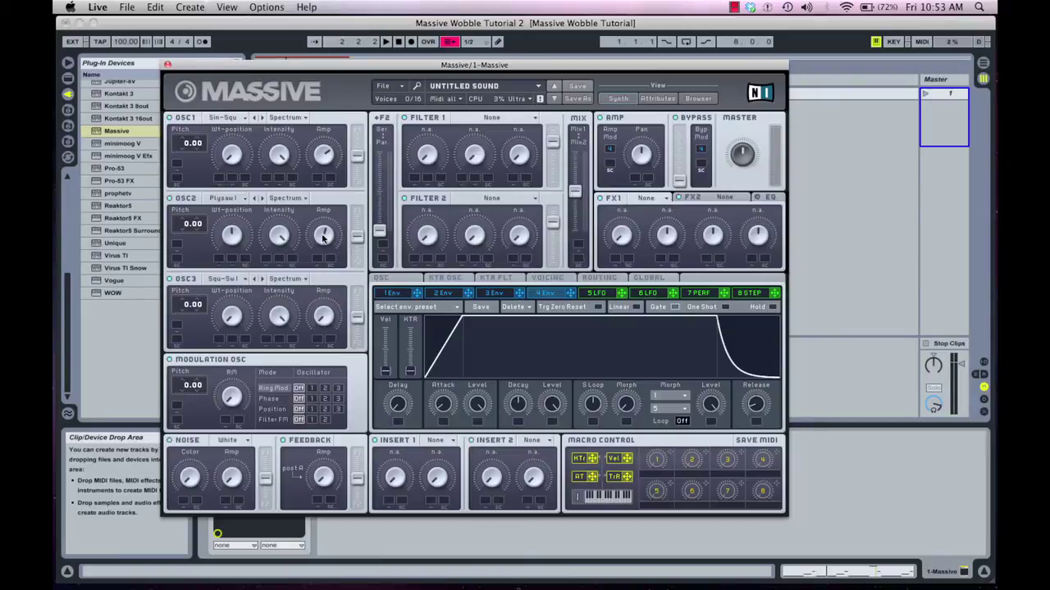
click(221, 280)
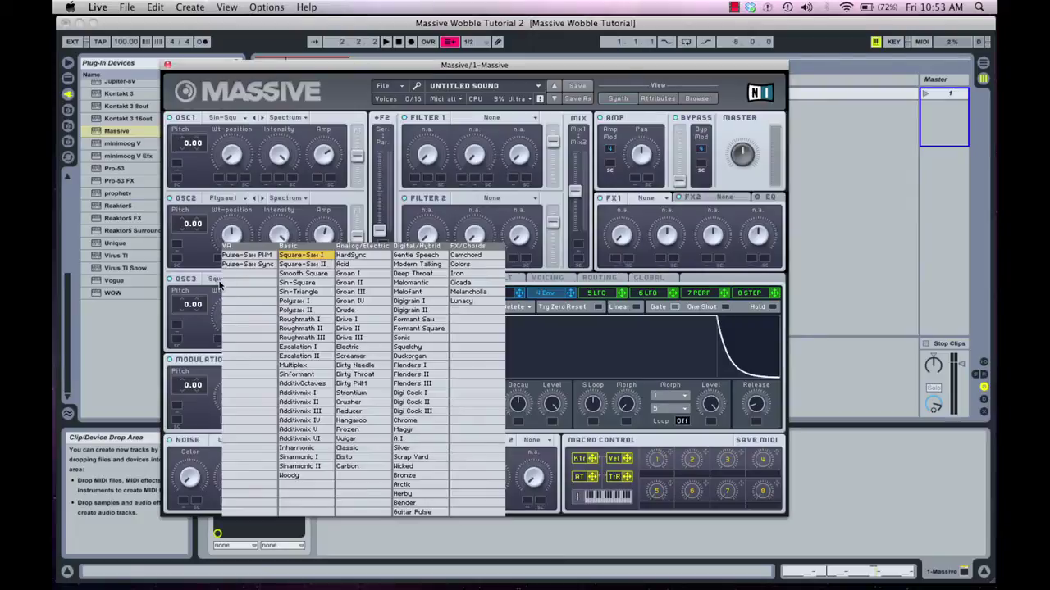
click(350, 321)
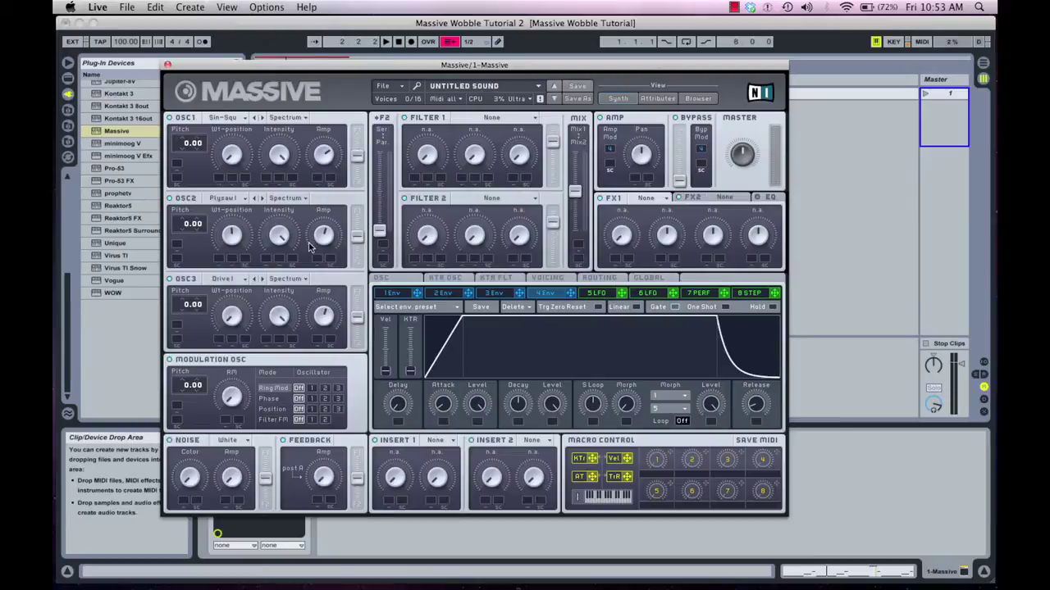
- Raise oscillator 3's pitch to 12.00 and lower its amp while auditioning the clip
key(space)
key(space)
drag(185, 312, 182, 293)
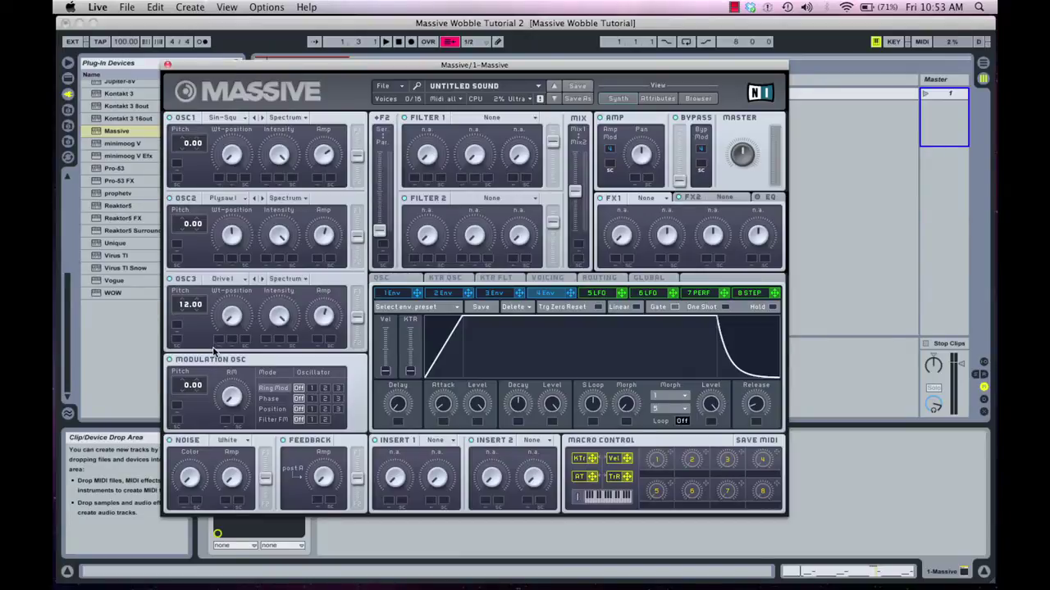
key(space)
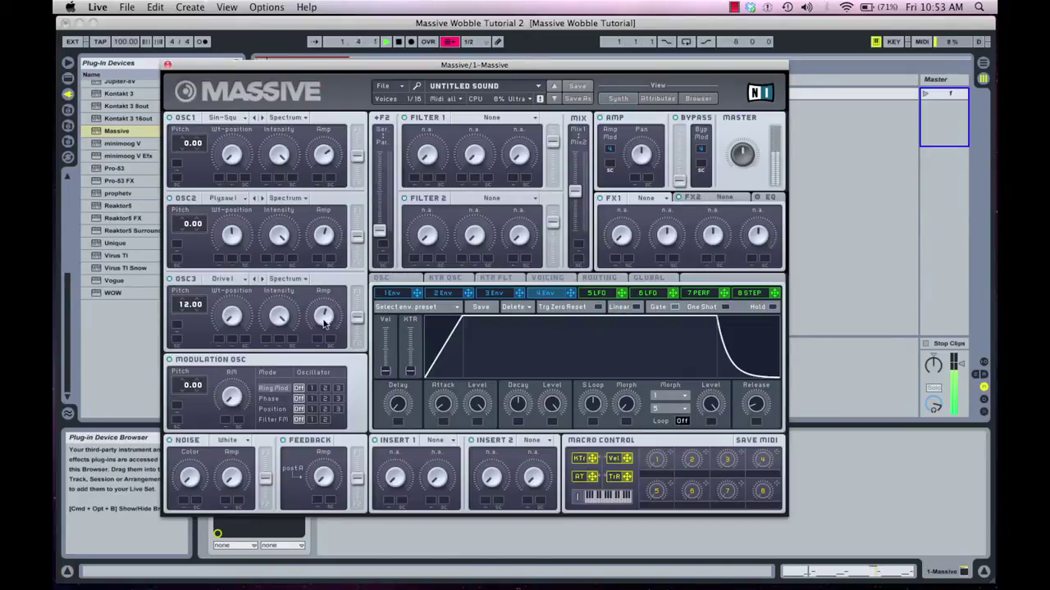
drag(323, 321, 322, 338)
key(space)
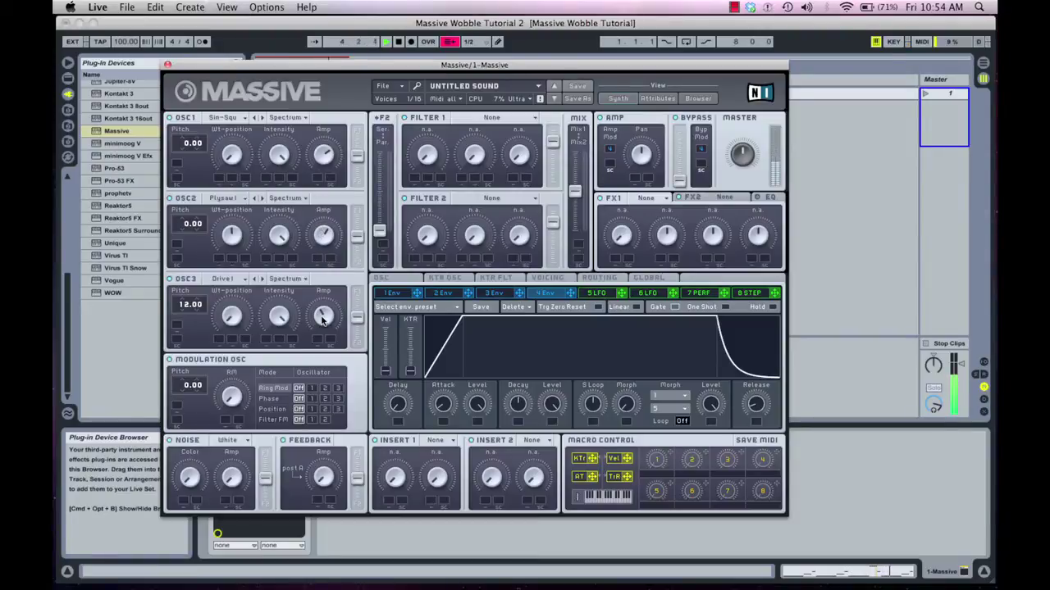
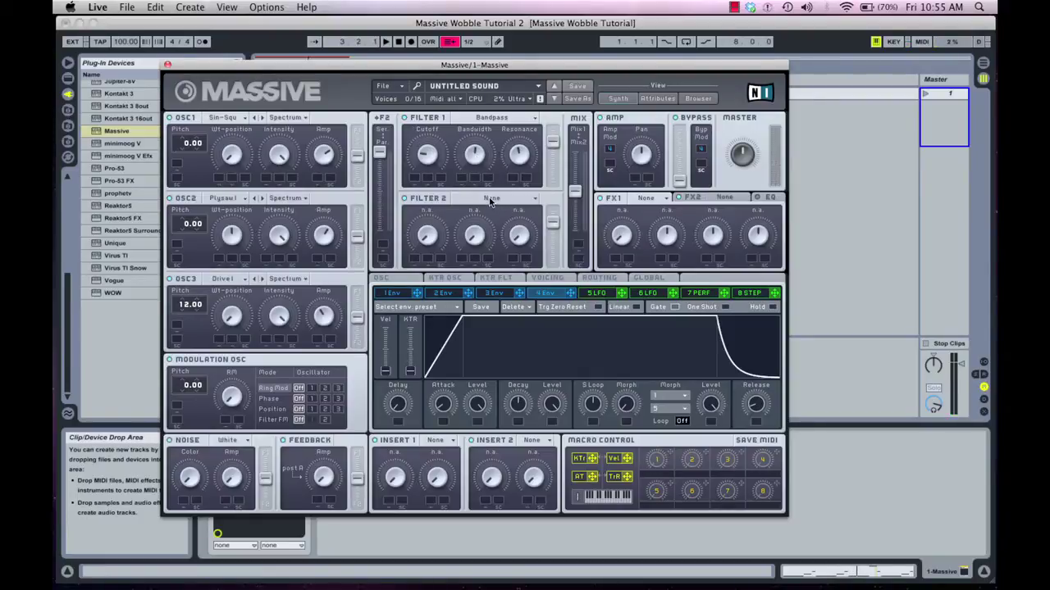
- Set filter 2 to the Daft type
click(490, 199)
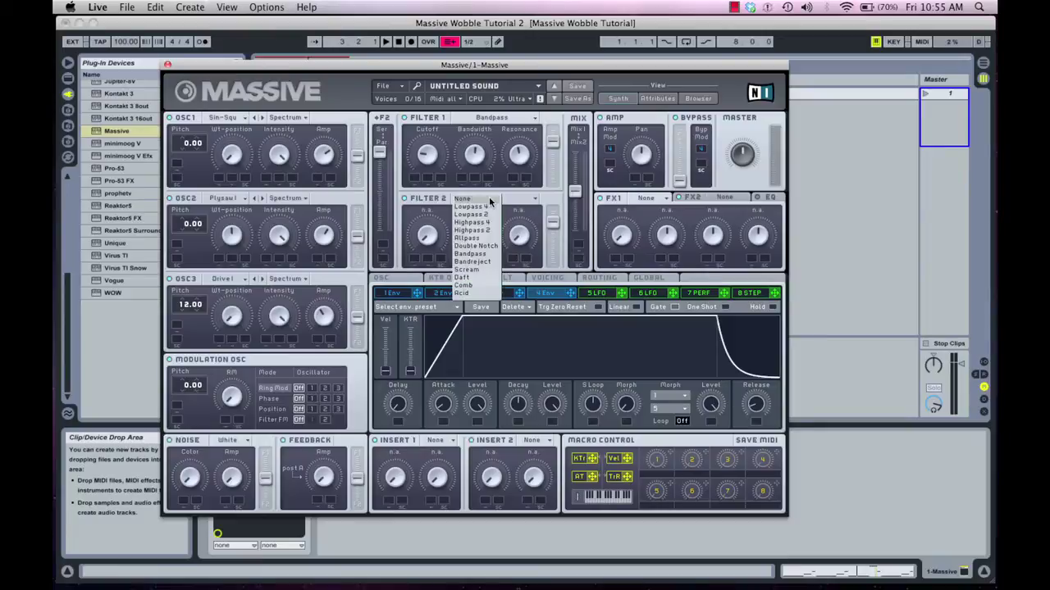
click(465, 278)
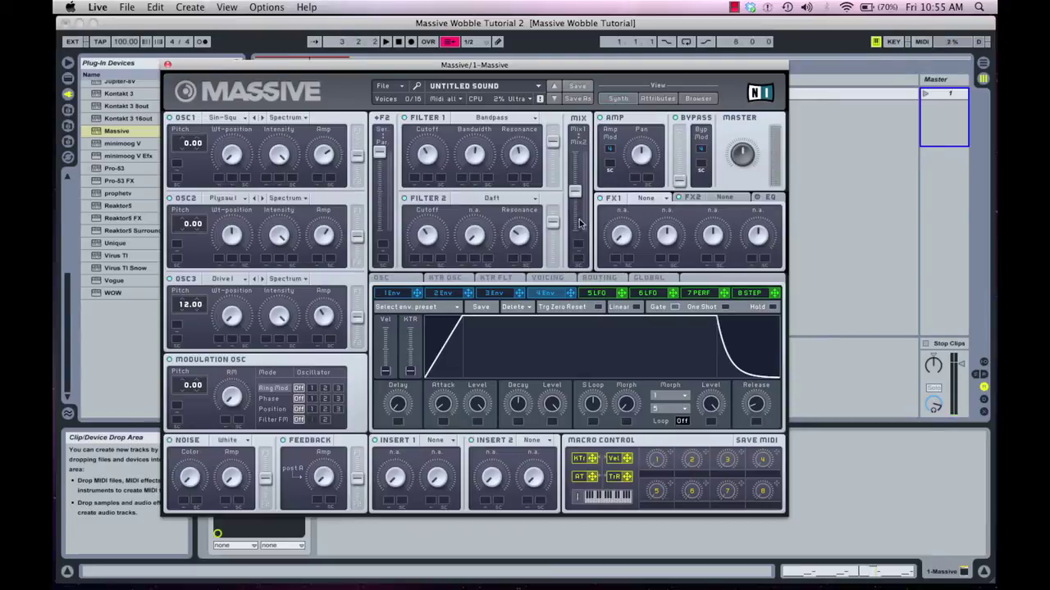
- Sweep the filter mix fader to both extremes and return it to the centre
drag(577, 191, 592, 136)
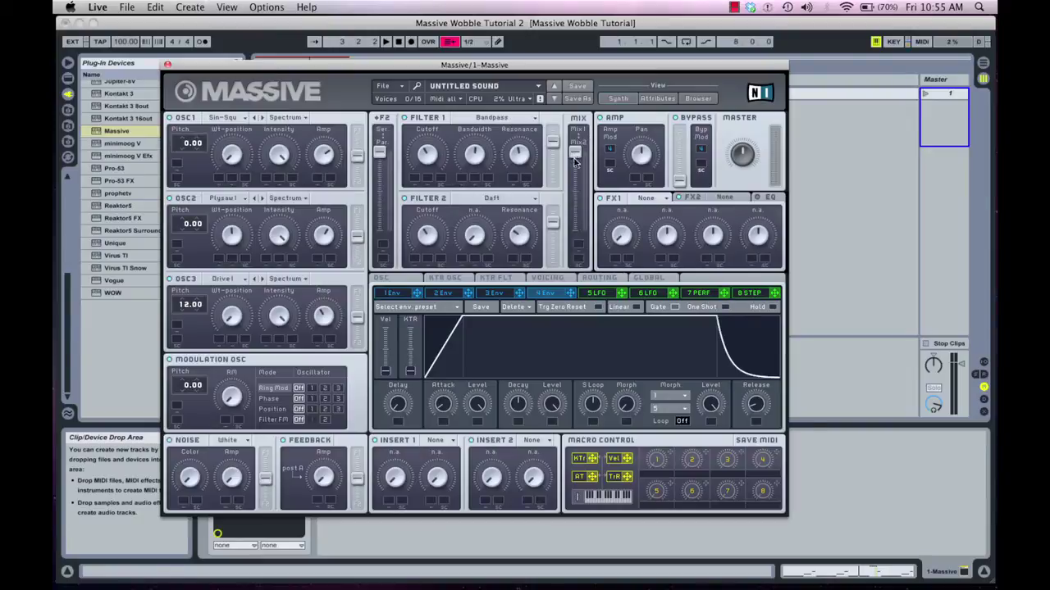
drag(577, 152, 578, 277)
drag(577, 237, 578, 188)
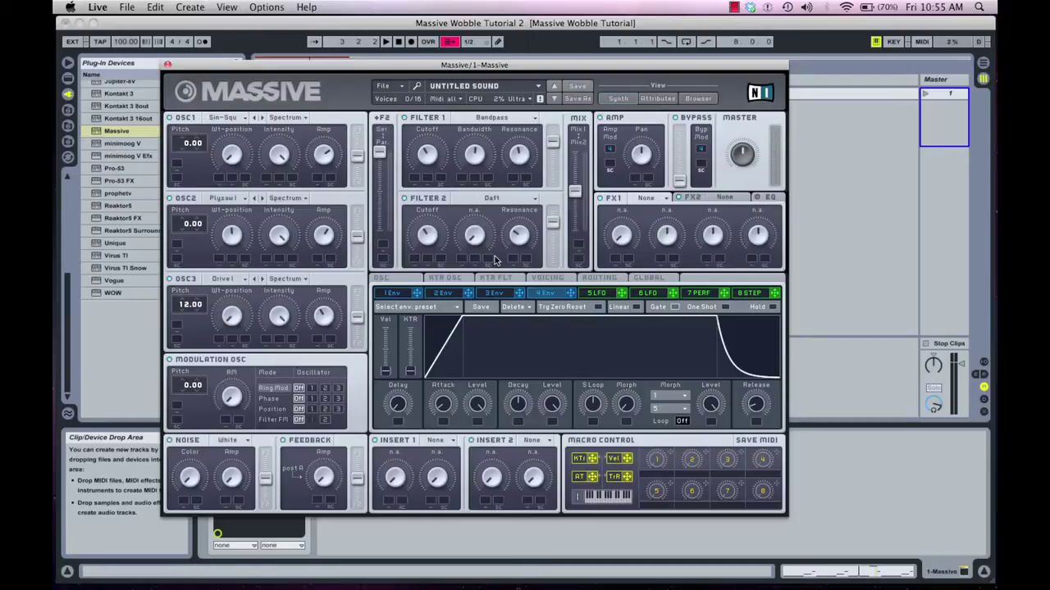
- Assign LFO 5 to the cutoff of filter 1 and filter 2, and set an upward modulation range on each
click(598, 293)
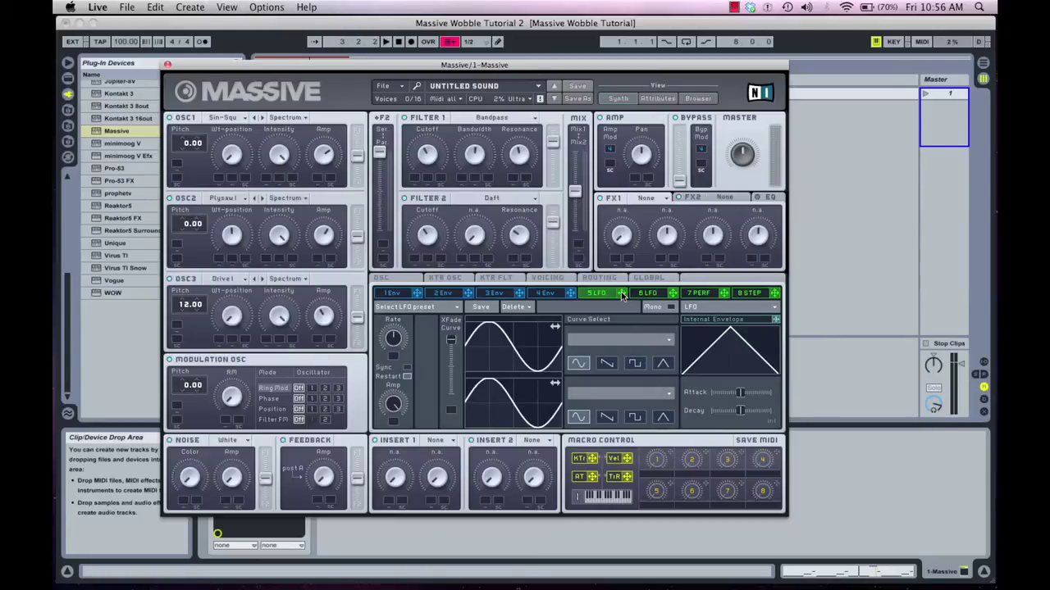
drag(621, 296, 414, 181)
drag(622, 295, 414, 261)
drag(415, 181, 415, 156)
drag(415, 261, 417, 235)
- Assign LFO 5 to the amp of oscillators 1, 2 and 3 with a modulation range on each, and audition the clip
drag(621, 297, 316, 173)
mouse_move(417, 292)
mouse_down()
mouse_move(328, 274)
mouse_move(319, 245)
mouse_up()
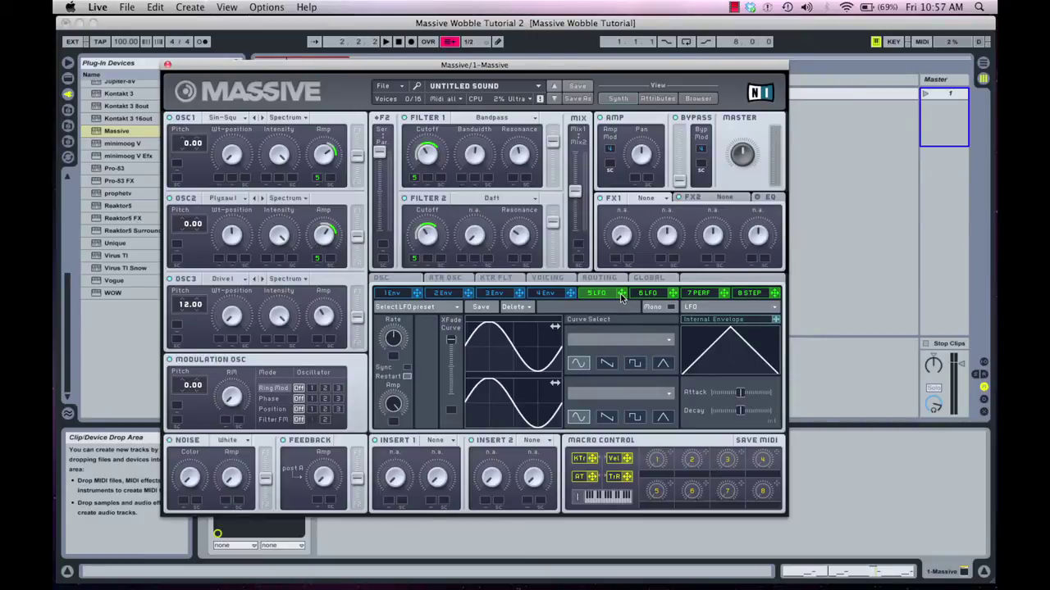
mouse_move(621, 298)
mouse_down()
mouse_move(340, 348)
mouse_move(319, 342)
mouse_move(316, 323)
mouse_up()
click(318, 179)
click(317, 180)
key(space)
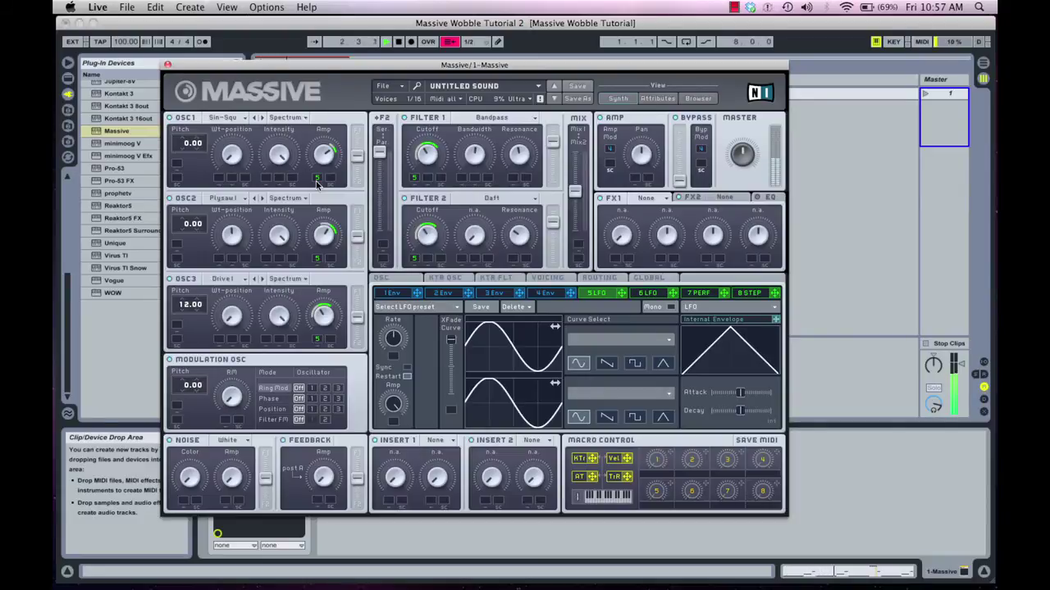
key(space)
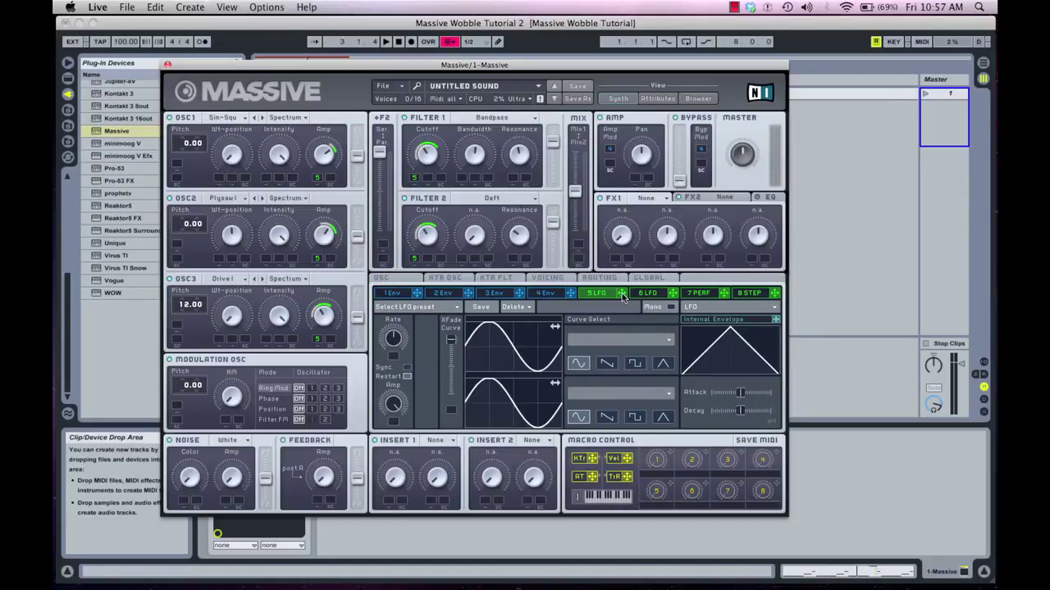
- Assign LFO 5 to the Wt-position of oscillators 2 and 3, and set a modulation range on each
drag(621, 297, 220, 242)
drag(622, 297, 210, 318)
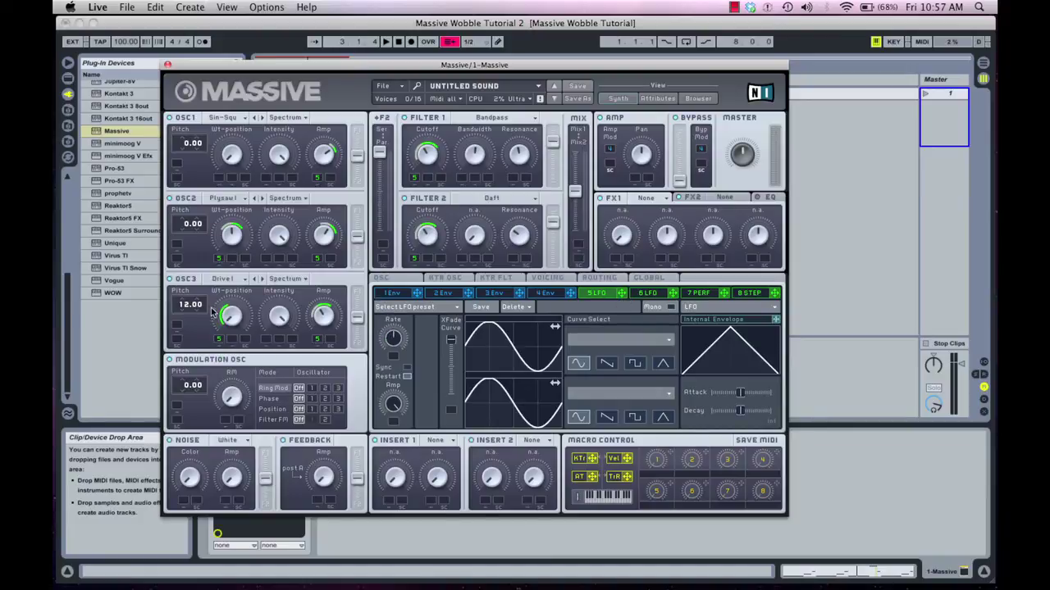